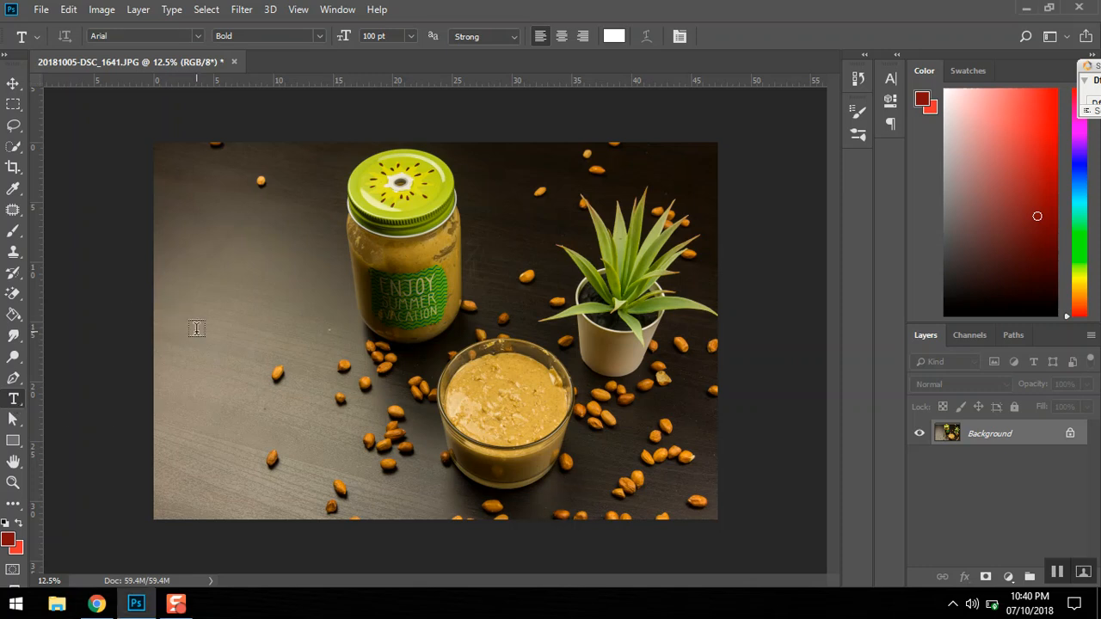
# - Add a text box reading HOMEMADE PEANUT BUTTER over the photo and move it to the photo's lower-left corner
pyautogui.moveTo(191, 290); pyautogui.dragTo(555, 486)
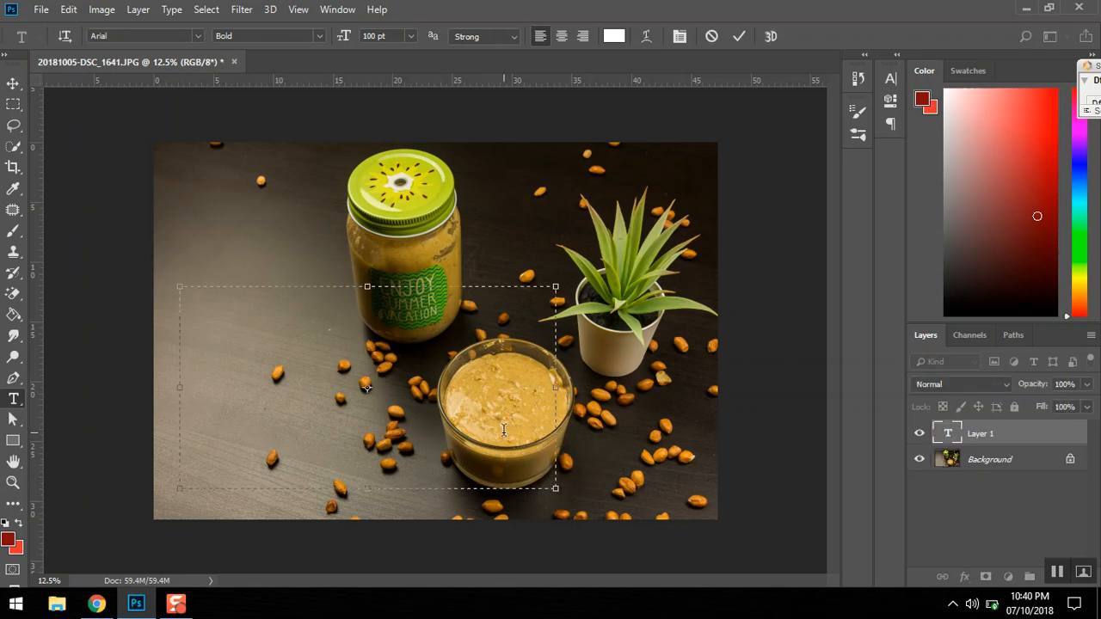
pyautogui.write('HOMEMADE')
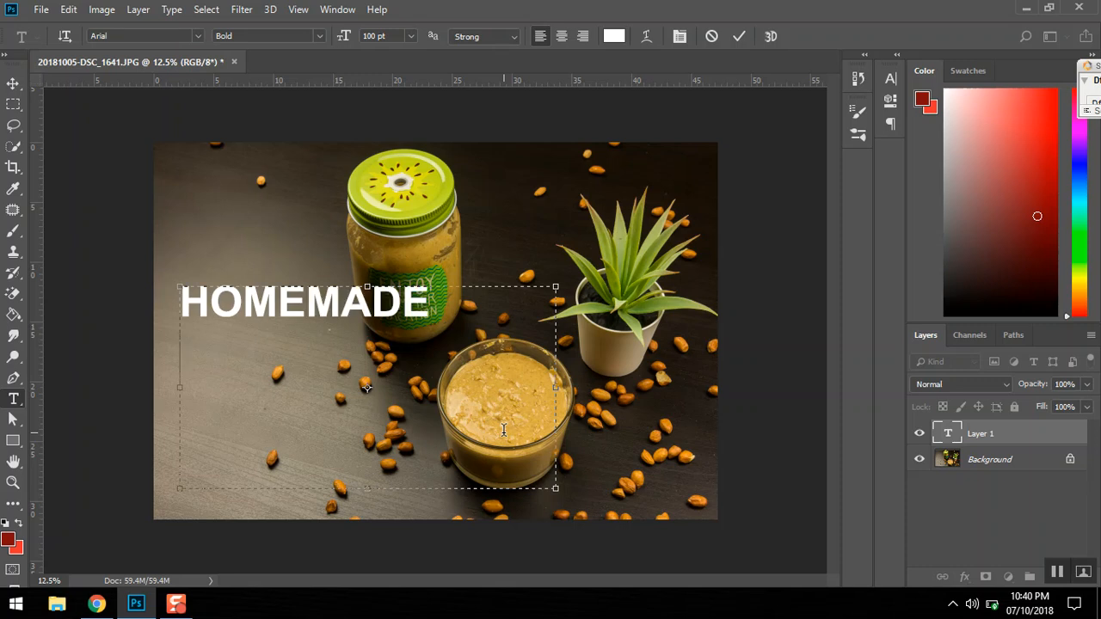
pyautogui.press('Return')
pyautogui.write('PEANUT ')
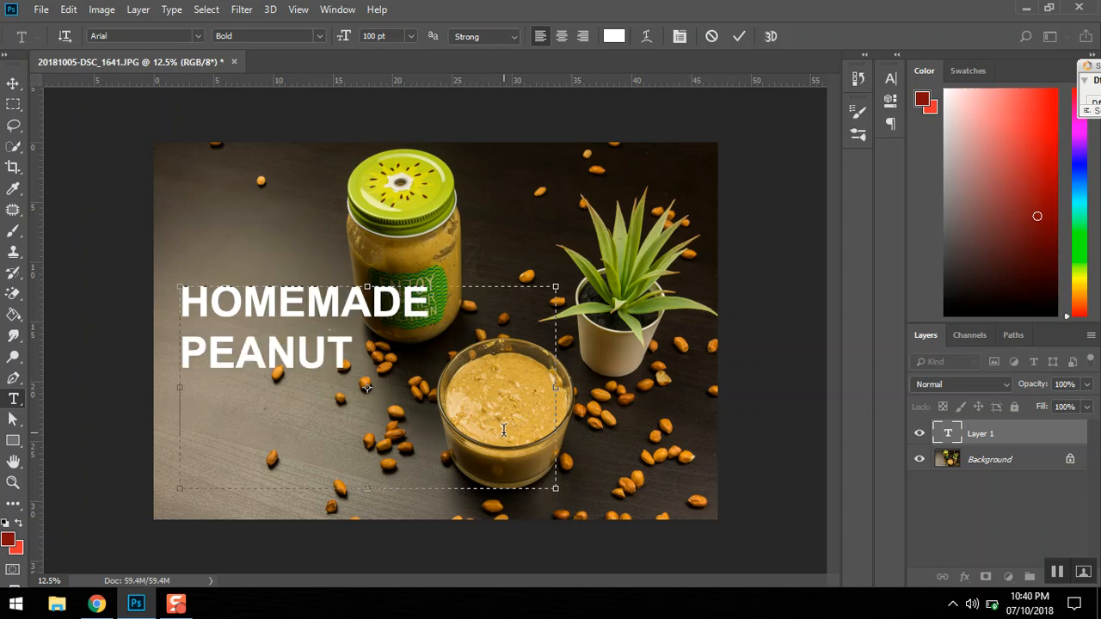
pyautogui.write('BUTTER')
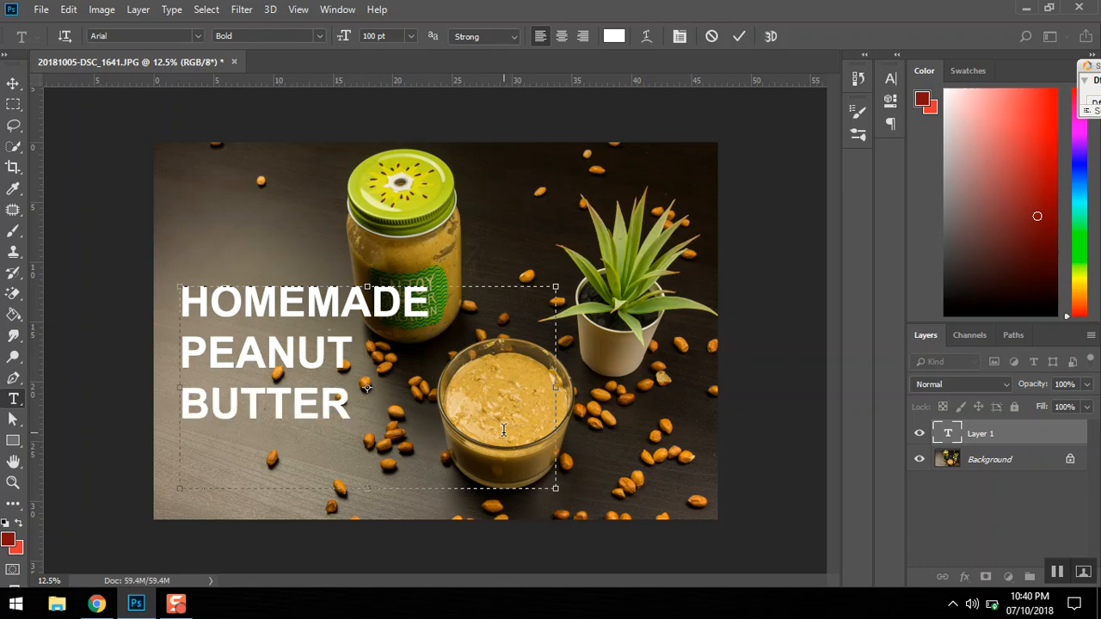
pyautogui.click(13, 84)
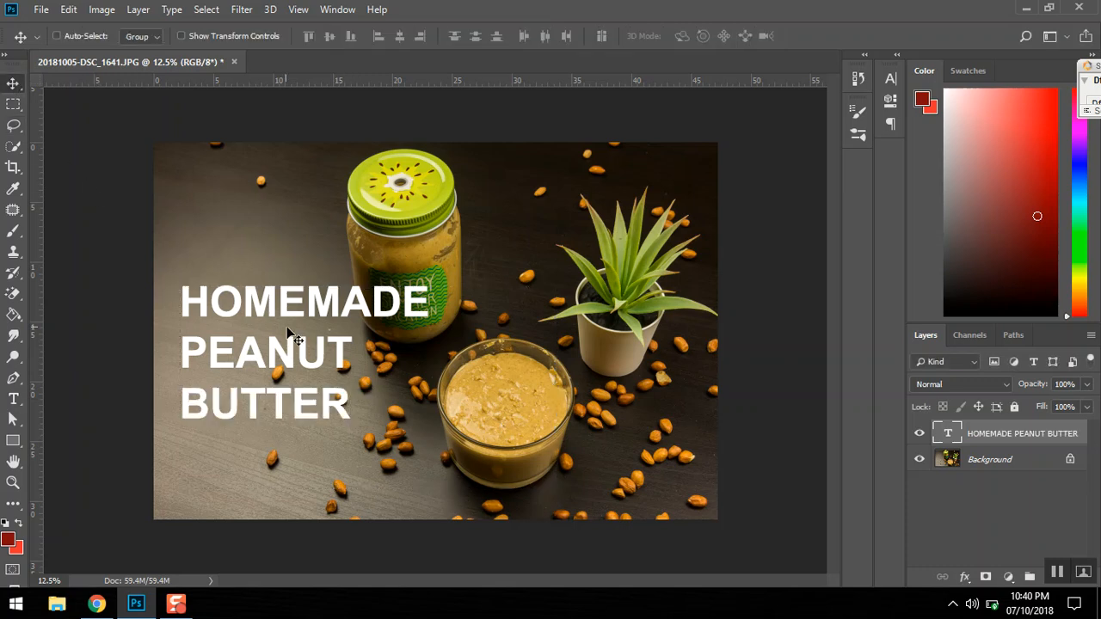
pyautogui.moveTo(258, 298); pyautogui.dragTo(245, 385)
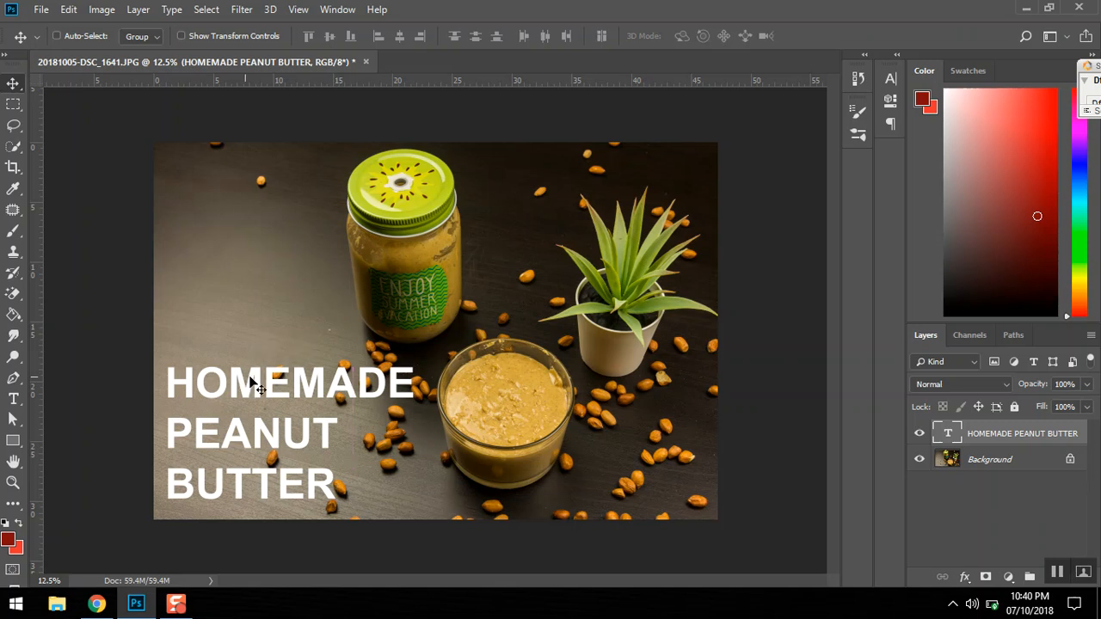
# - Duplicate the HOMEMADE PEANUT BUTTER text layer within the same document, keeping the default copy name
pyautogui.rightClick(1012, 438)
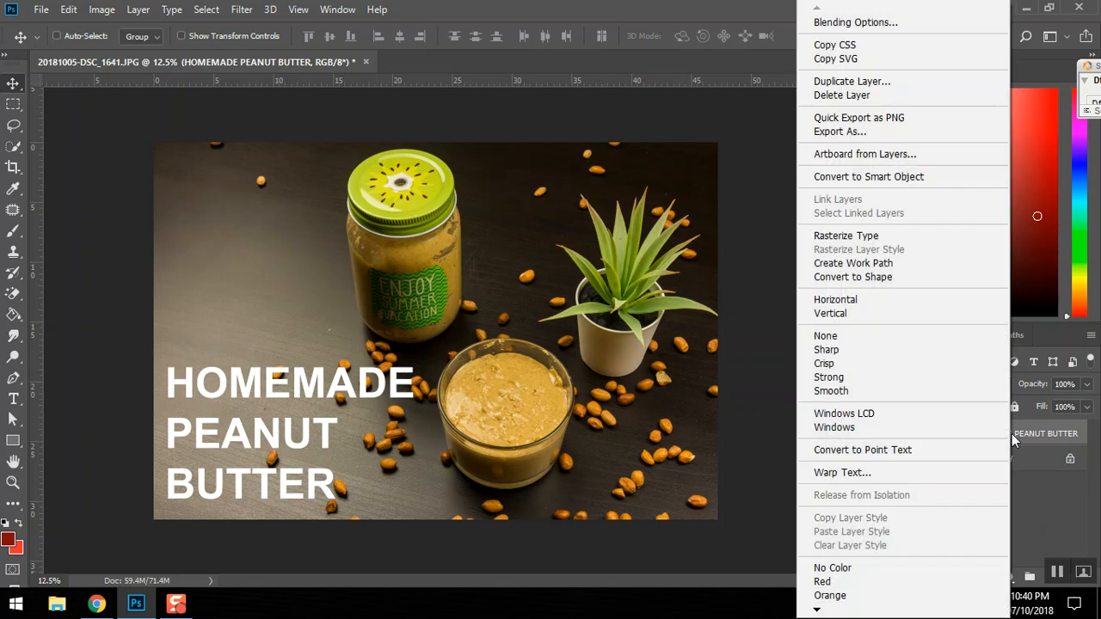
pyautogui.click(915, 82)
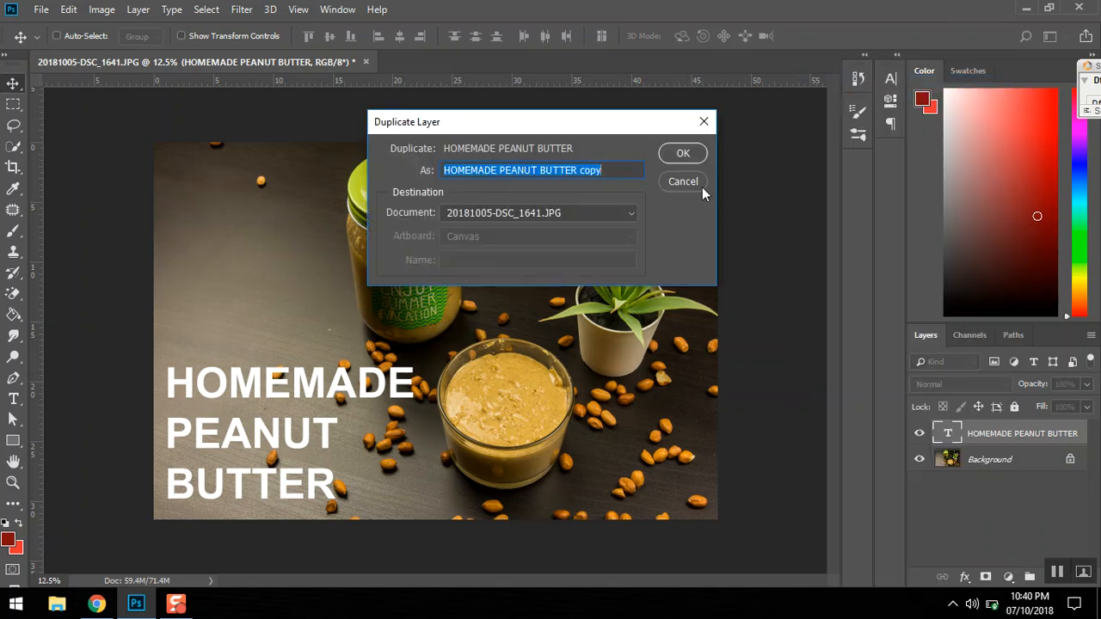
pyautogui.click(684, 154)
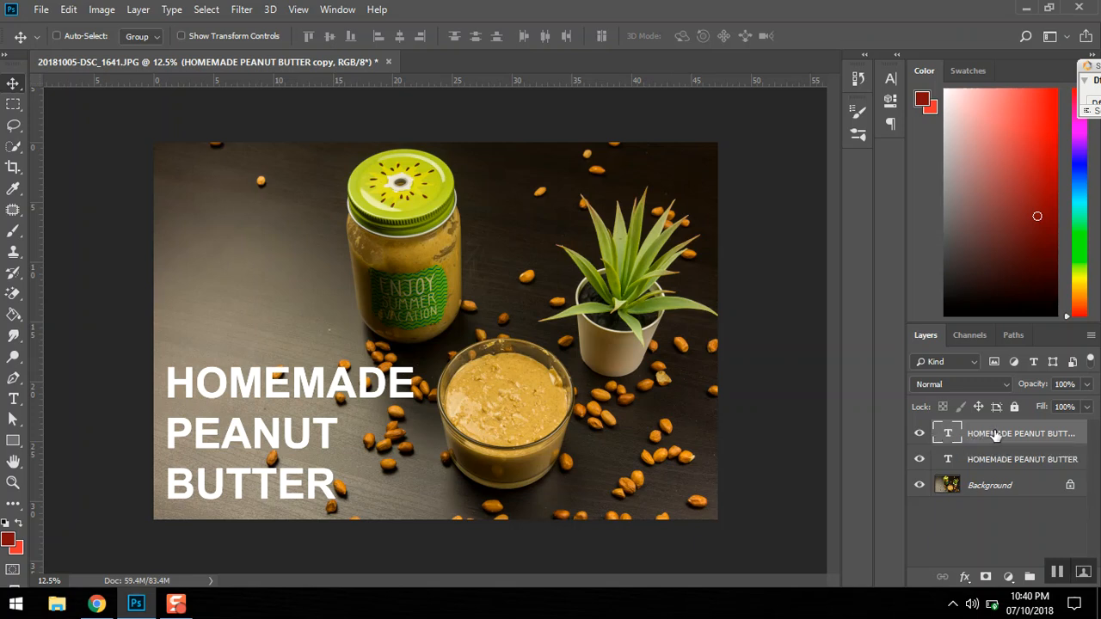
# - Show the character settings and underline all the text in the duplicated layer
pyautogui.click(348, 10)
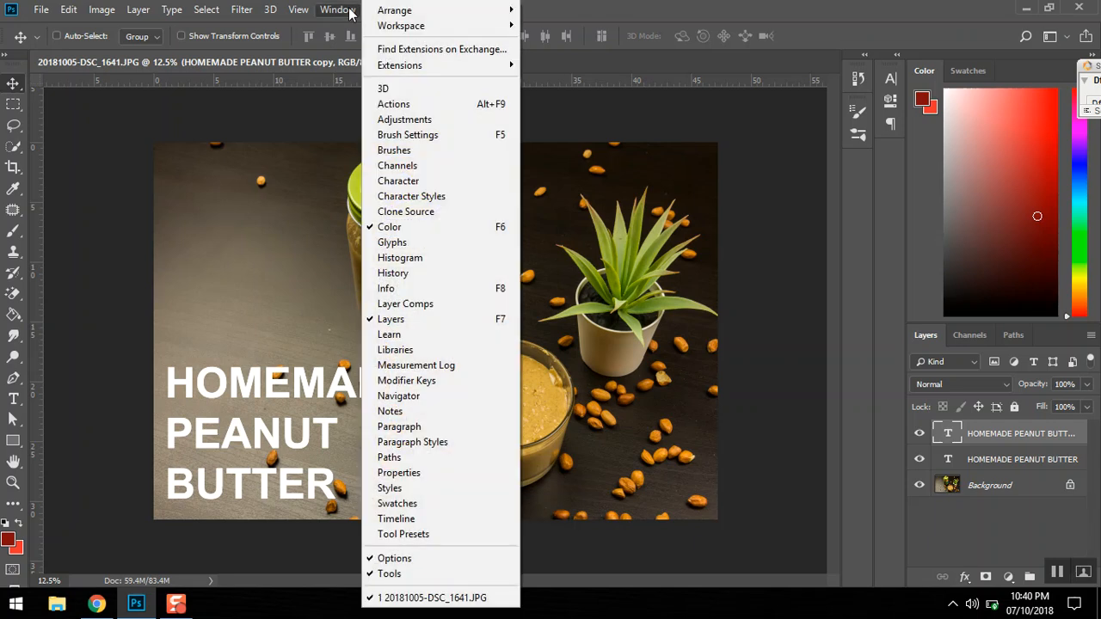
pyautogui.click(451, 183)
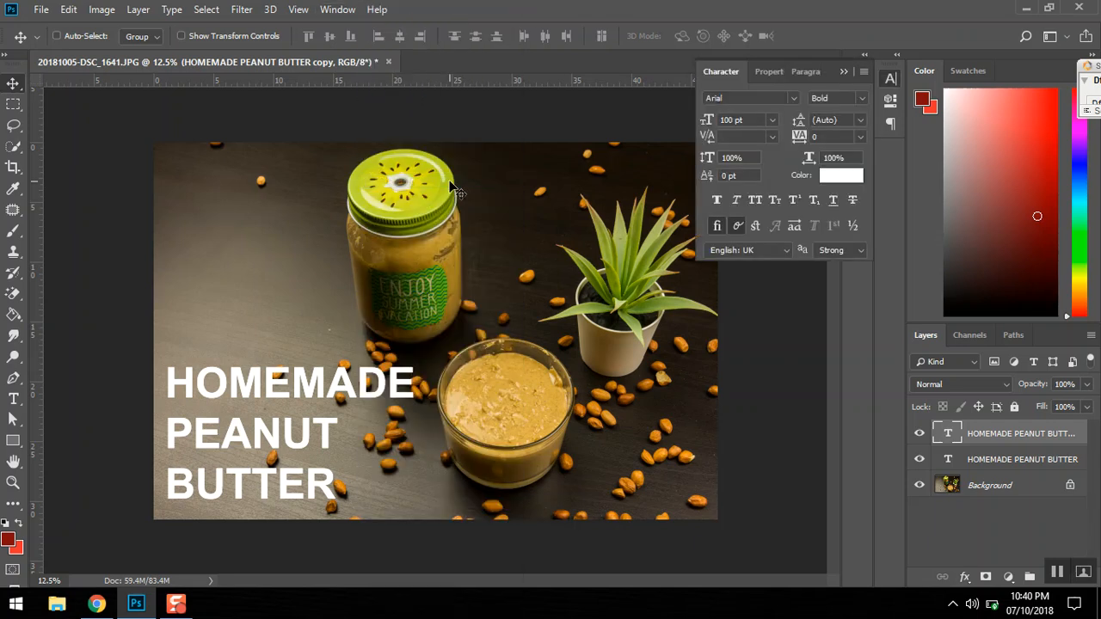
pyautogui.press('t')
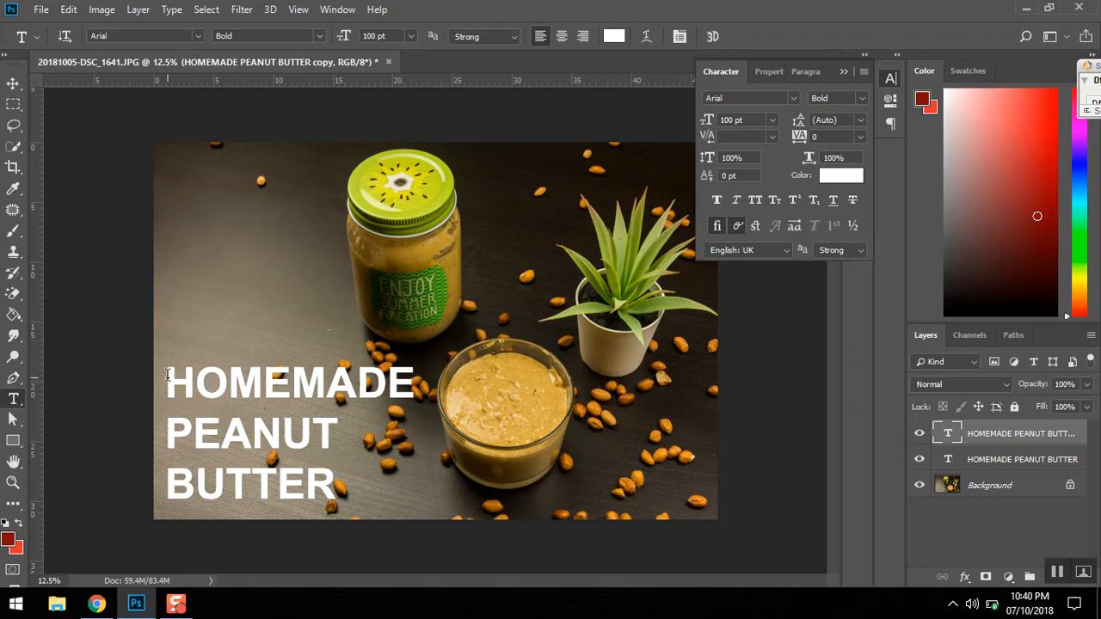
pyautogui.moveTo(167, 375); pyautogui.dragTo(353, 481)
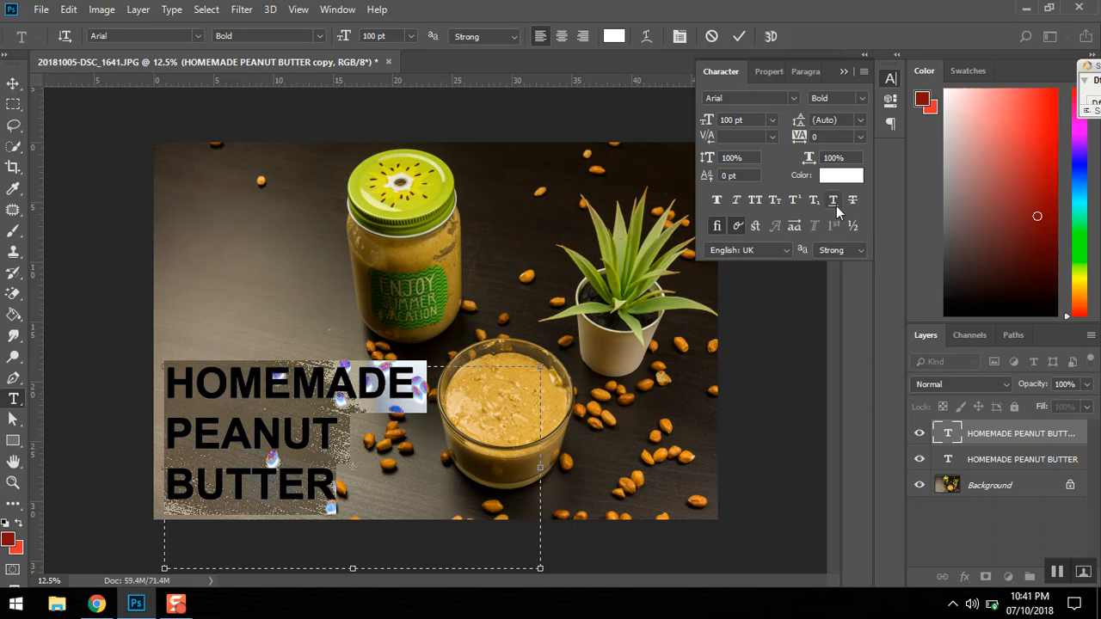
pyautogui.click(835, 203)
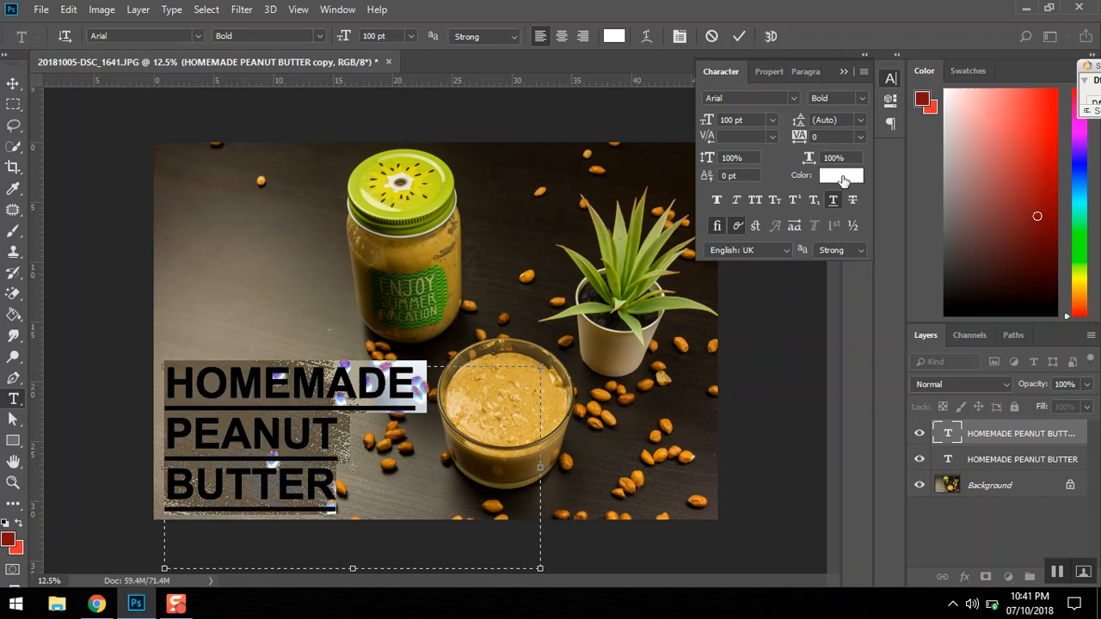
# - Set the underlined text's colour to the golden brown sampled from the peanut butter in the glass (#bd973d)
pyautogui.click(843, 177)
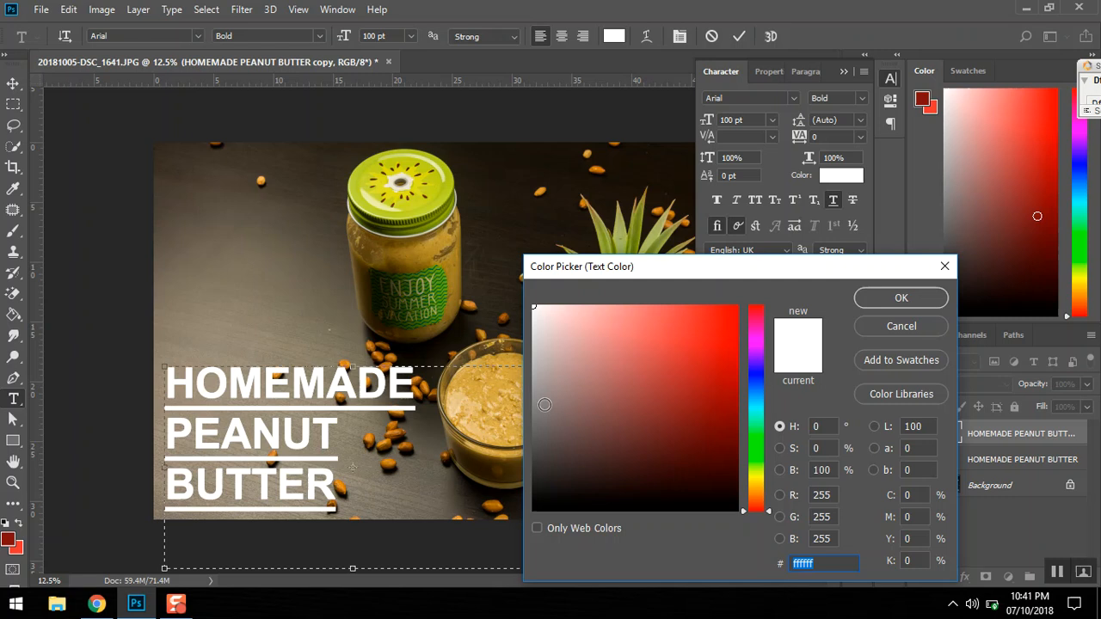
pyautogui.moveTo(656, 272); pyautogui.dragTo(734, 125)
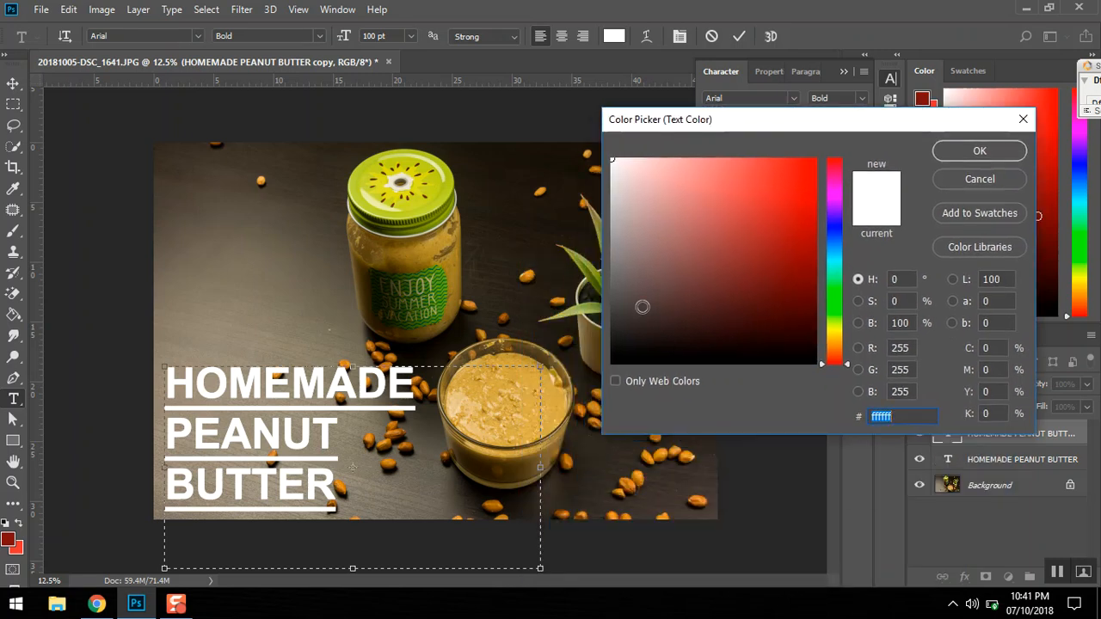
pyautogui.click(521, 372)
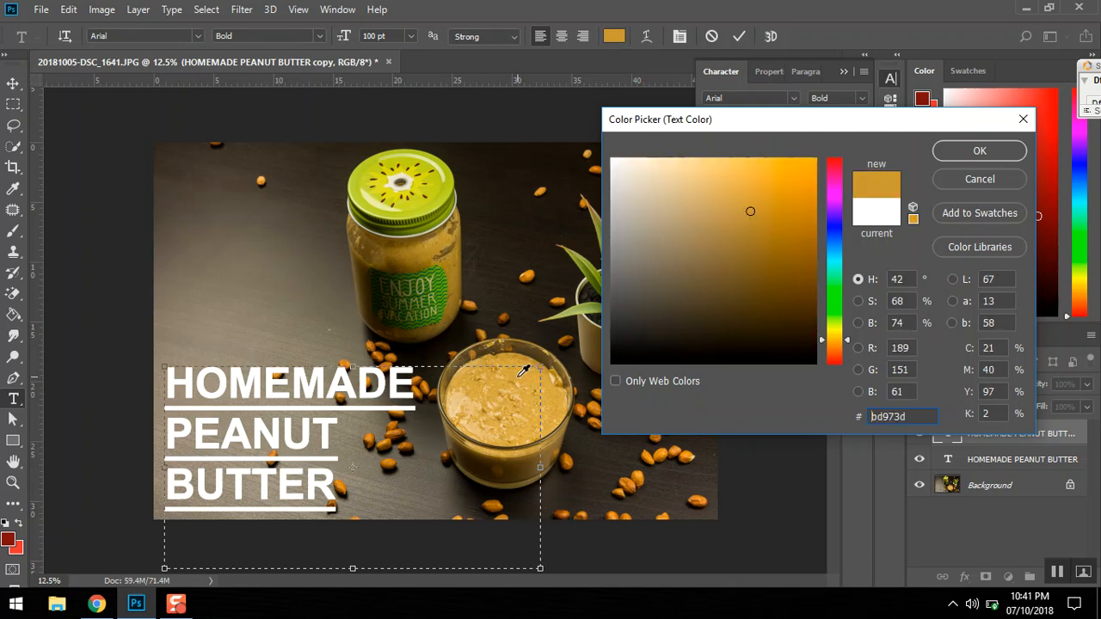
pyautogui.click(1008, 152)
pyautogui.click(400, 443)
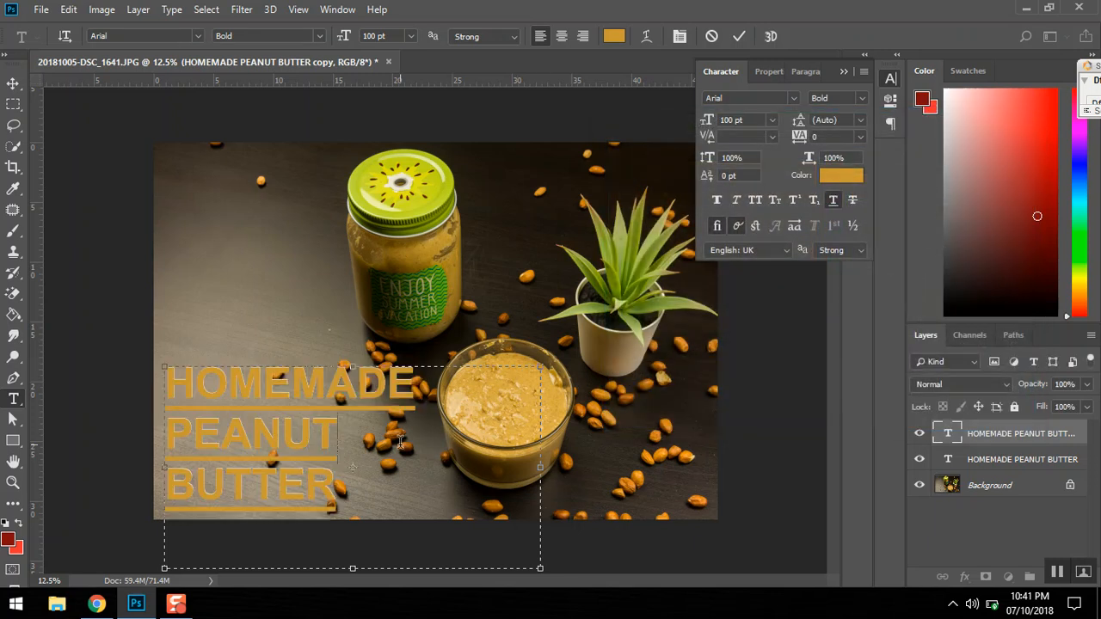
# - Commit the text edit and convert the underlined golden text layer to a shape
pyautogui.click(1037, 440)
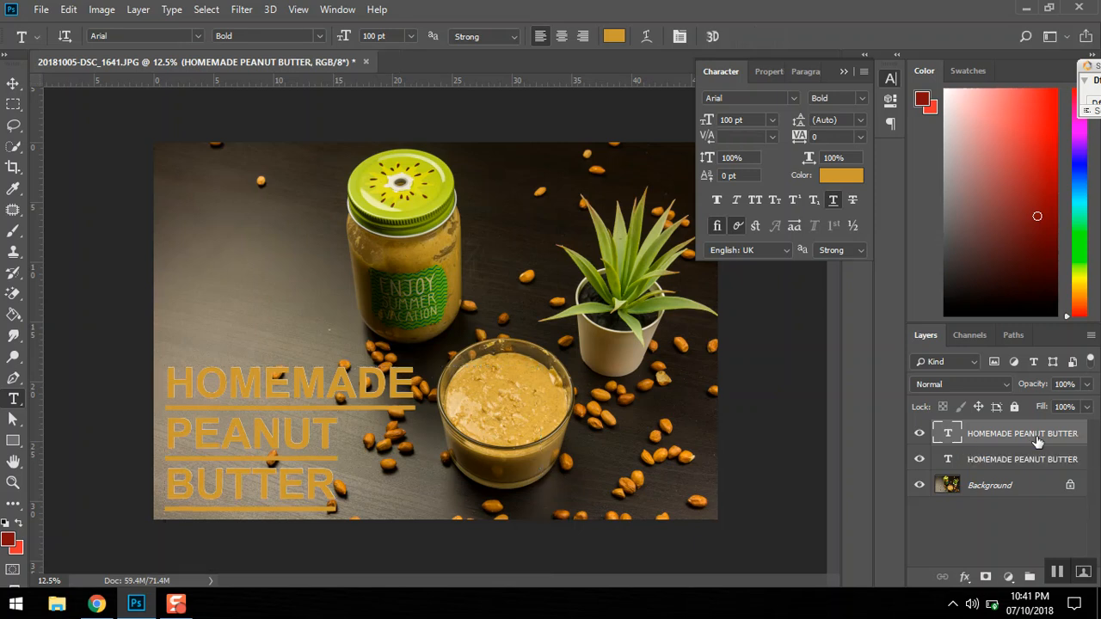
pyautogui.rightClick(1038, 440)
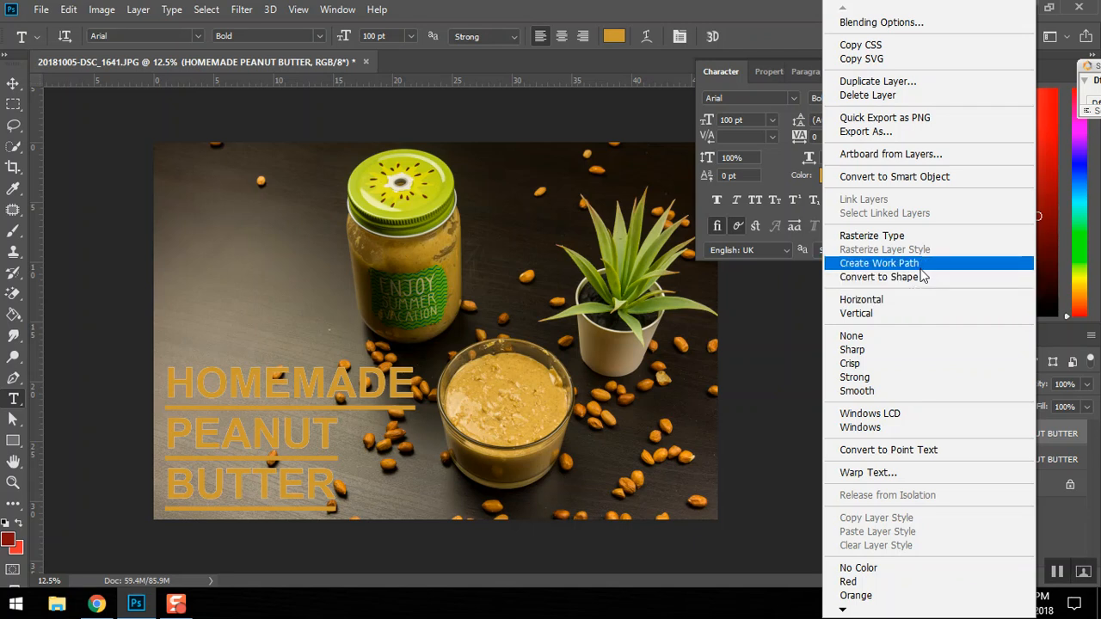
pyautogui.click(926, 281)
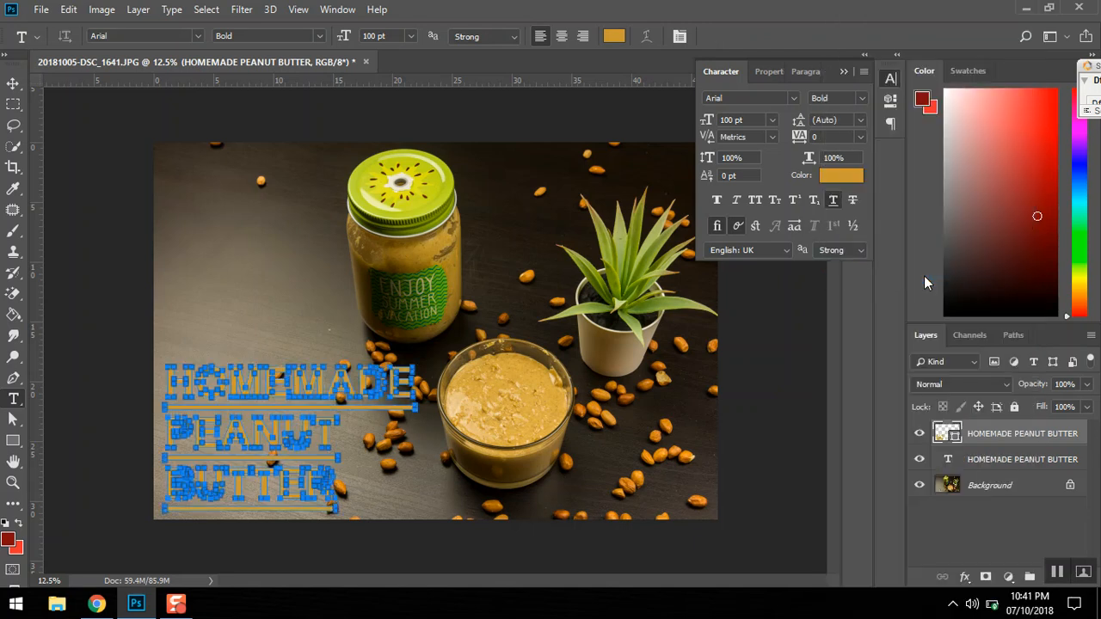
# - Delete the letter paths of all three words with the Path Selection Tool, keeping the underlines, and place the shape layer beneath the white text layer
pyautogui.click(12, 424)
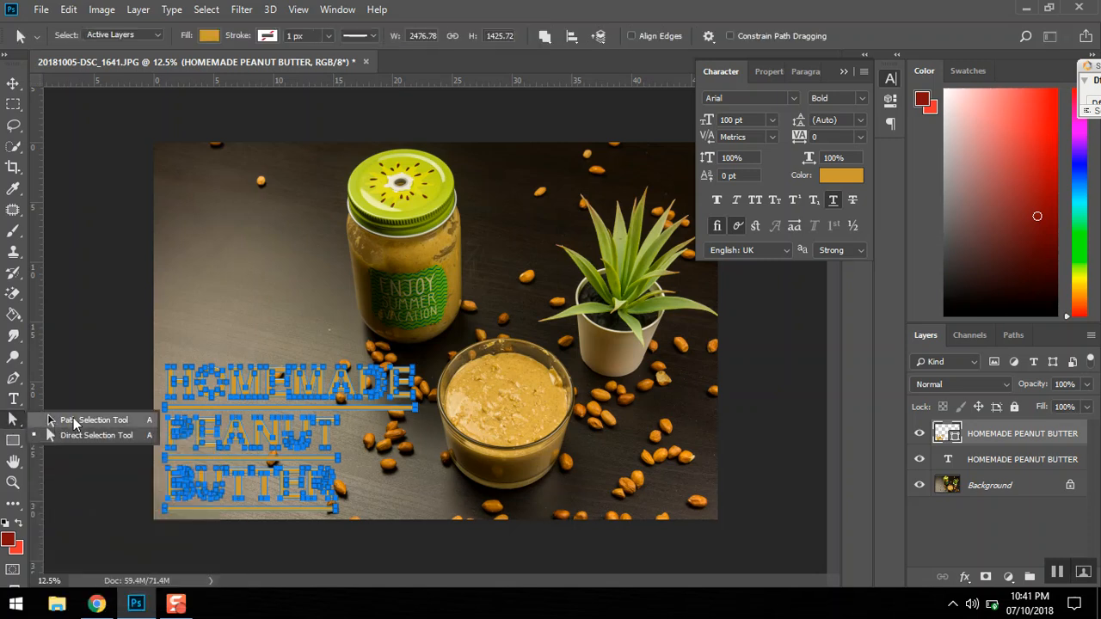
pyautogui.click(74, 420)
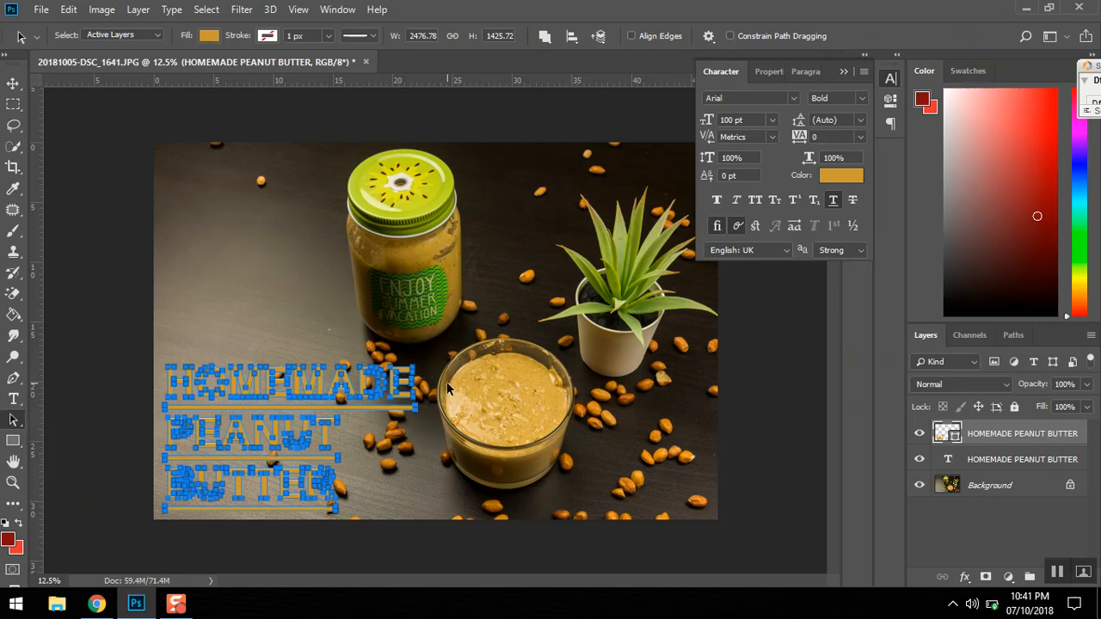
pyautogui.moveTo(446, 384); pyautogui.dragTo(129, 382)
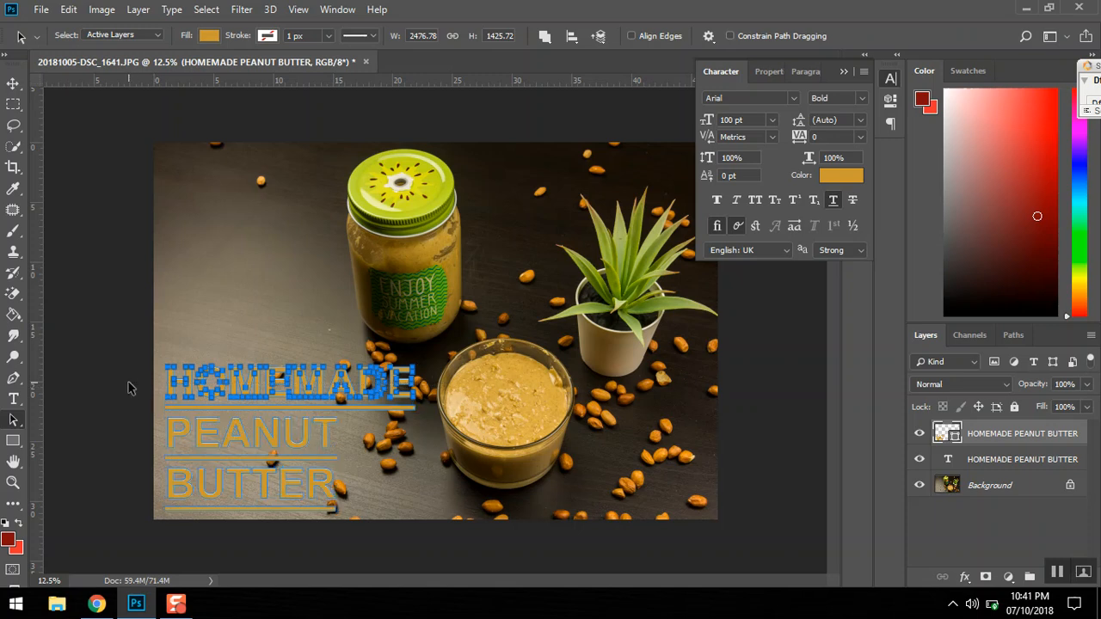
pyautogui.press('Delete')
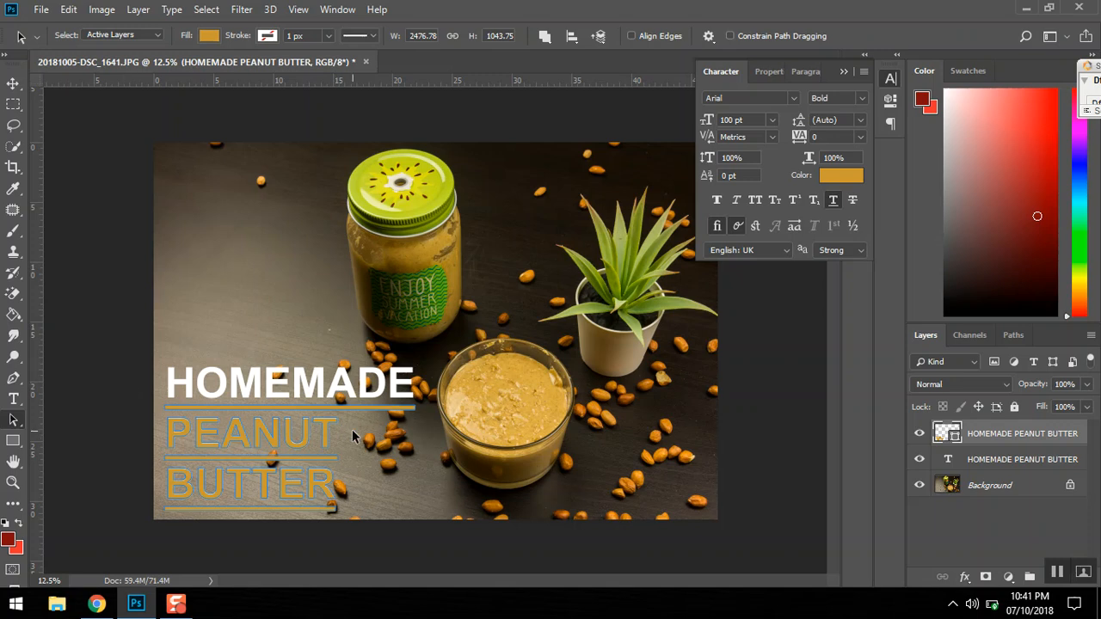
pyautogui.moveTo(369, 433); pyautogui.dragTo(138, 445)
pyautogui.click(776, 323)
pyautogui.press('Delete')
pyautogui.moveTo(283, 492); pyautogui.dragTo(128, 499)
pyautogui.press('Delete')
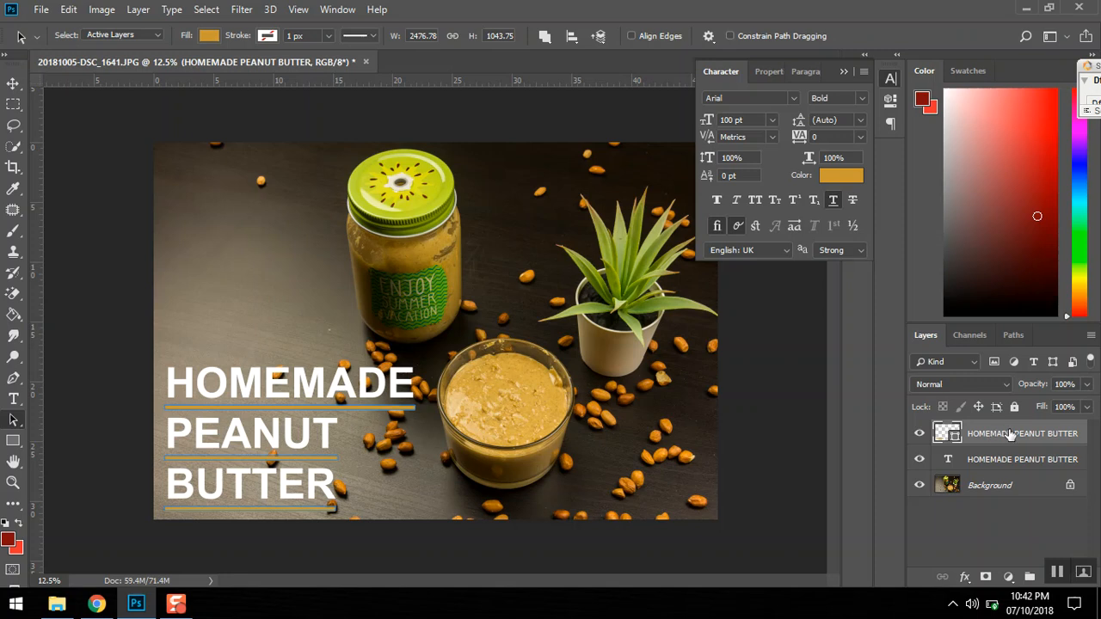
pyautogui.moveTo(1007, 438); pyautogui.dragTo(1007, 474)
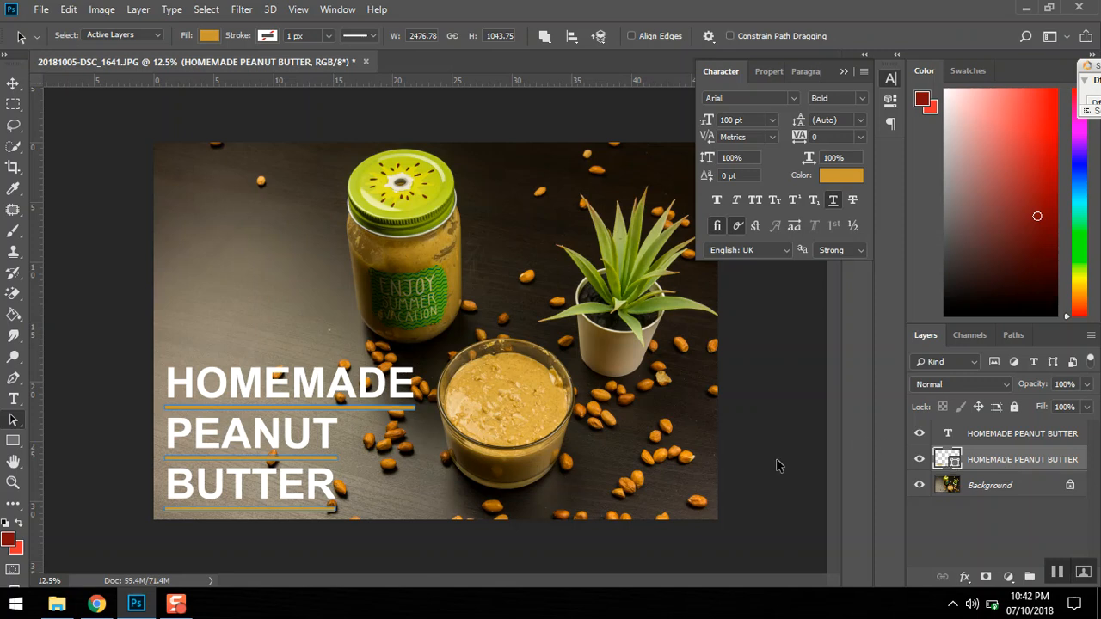
# - Stretch the underline below HOMEMADE upward with the Direct Selection Tool into a golden bar reaching just above the word
pyautogui.rightClick(14, 423)
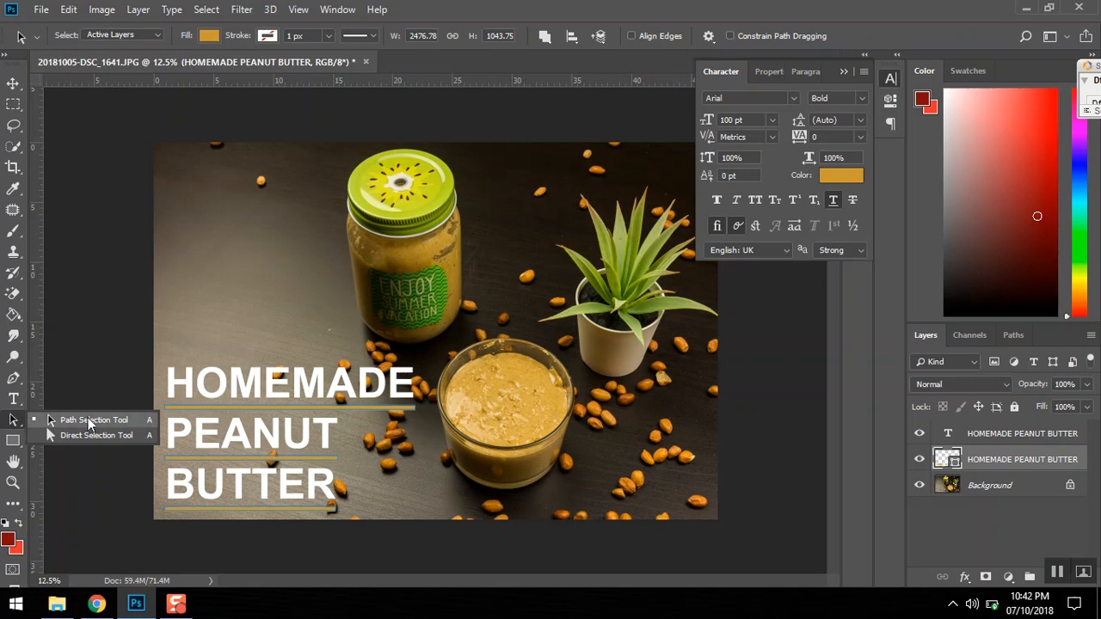
pyautogui.click(114, 434)
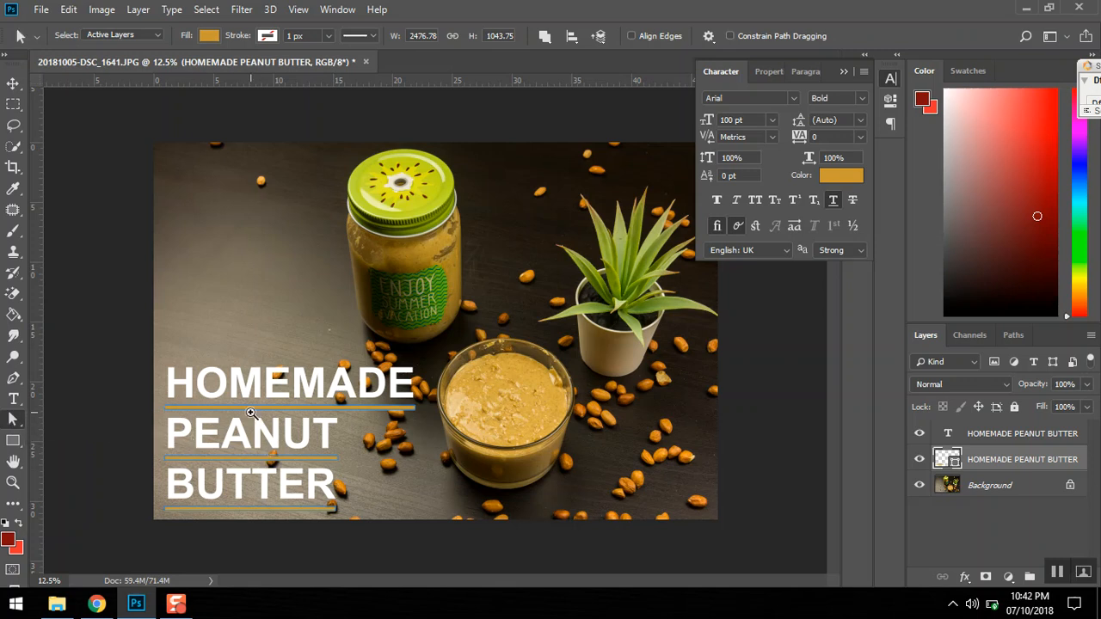
pyautogui.hotkey('ctrl', '+')
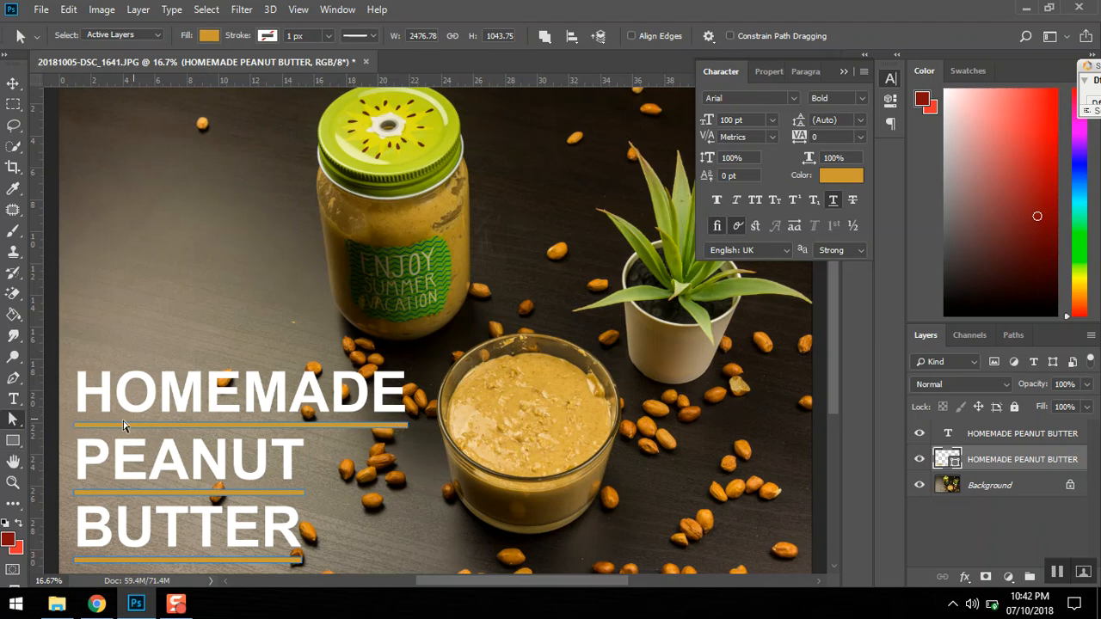
pyautogui.moveTo(69, 423); pyautogui.dragTo(431, 428)
pyautogui.moveTo(214, 428); pyautogui.dragTo(218, 370)
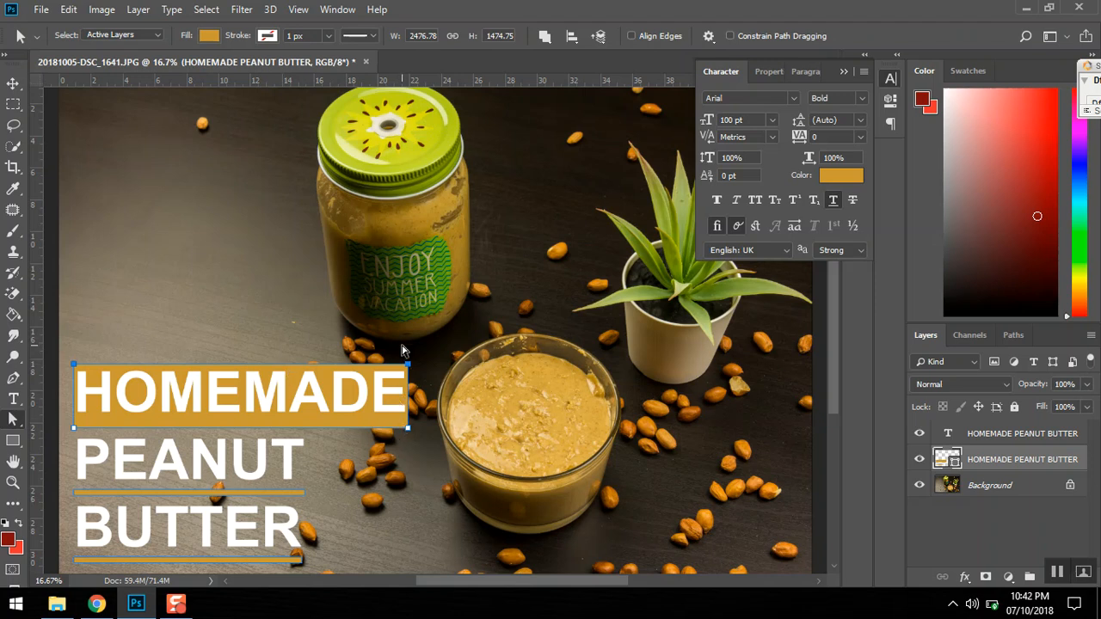
# - Raise the lower edge of the golden bar behind HOMEMADE slightly so it sits closer to the letters
pyautogui.click(413, 458)
pyautogui.moveTo(434, 448); pyautogui.dragTo(56, 423)
pyautogui.moveTo(269, 430)
pyautogui.mouseDown()
pyautogui.moveTo(269, 418)
pyautogui.moveTo(280, 427)
pyautogui.mouseUp()
pyautogui.click(416, 468)
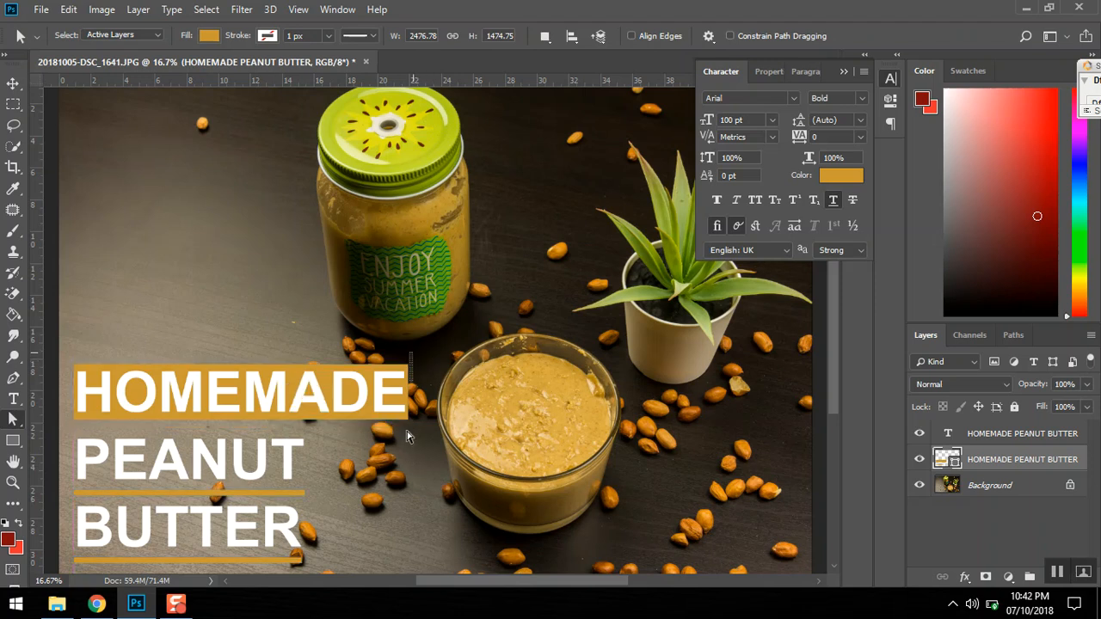
# - Try to adjust the side edges of the golden bar behind HOMEMADE and undo the change
pyautogui.click(409, 388)
pyautogui.moveTo(411, 389); pyautogui.dragTo(415, 389)
pyautogui.click(71, 395)
pyautogui.click(75, 393)
pyautogui.moveTo(69, 392); pyautogui.dragTo(72, 393)
pyautogui.hotkey('ctrl', 'z')
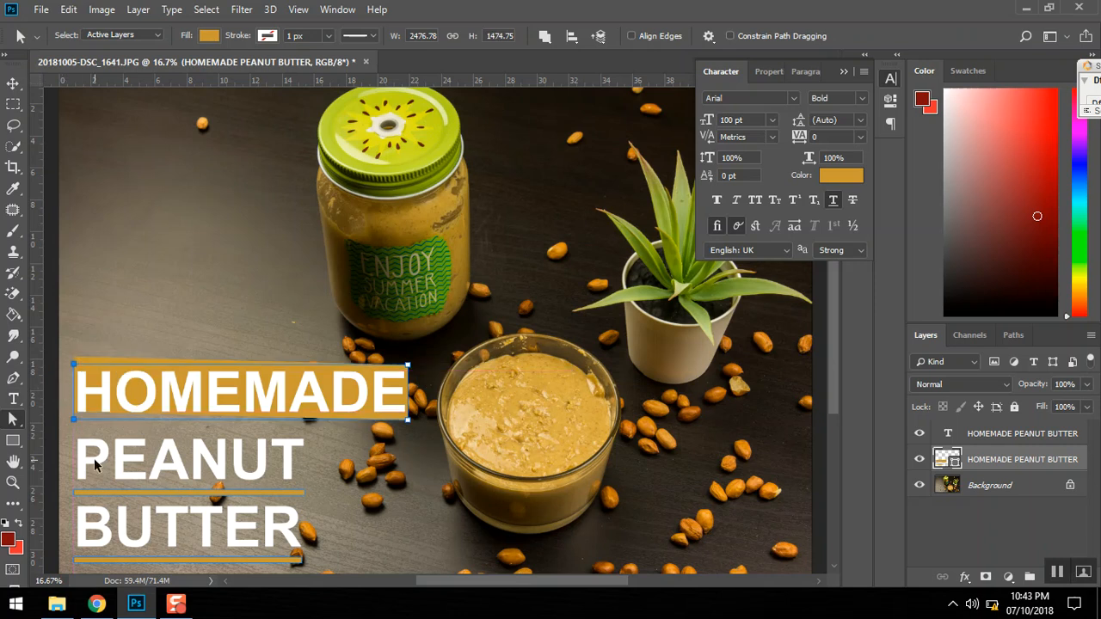
# - Stretch the underline below PEANUT upward into a golden bar behind the whole word and raise its lower edge slightly toward the letters
pyautogui.click(333, 509)
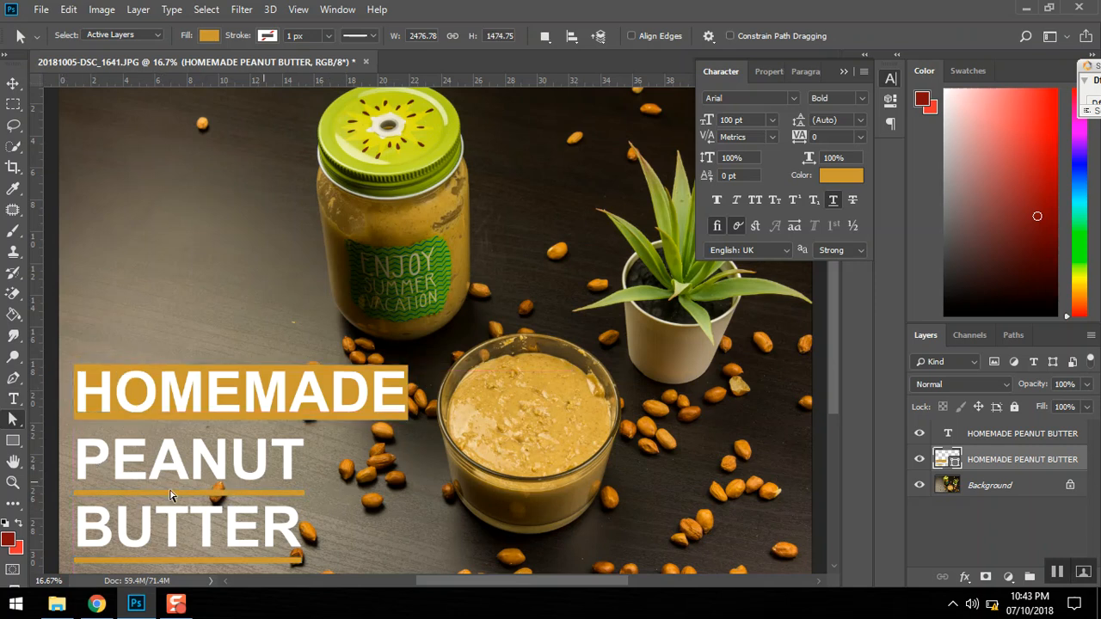
pyautogui.moveTo(62, 474); pyautogui.dragTo(342, 497)
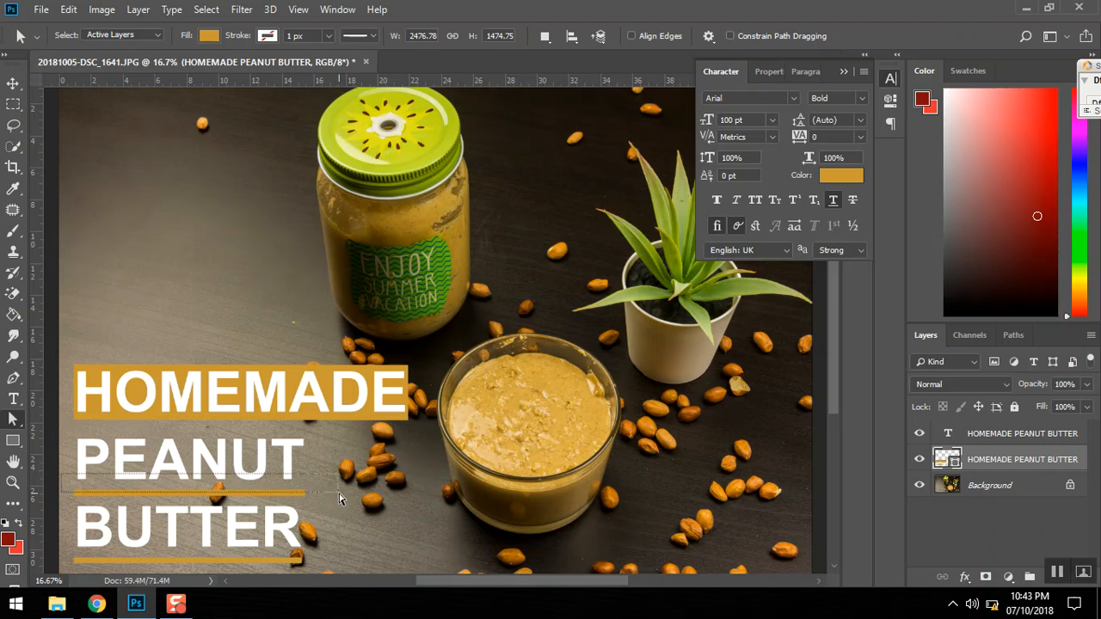
pyautogui.moveTo(182, 494); pyautogui.dragTo(183, 442)
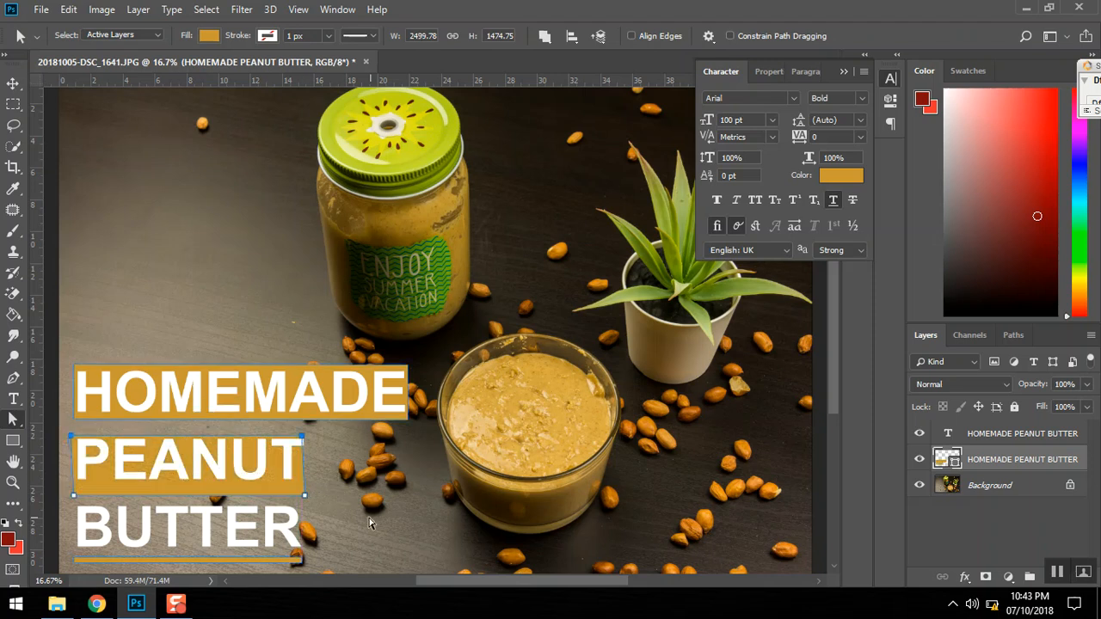
pyautogui.click(269, 500)
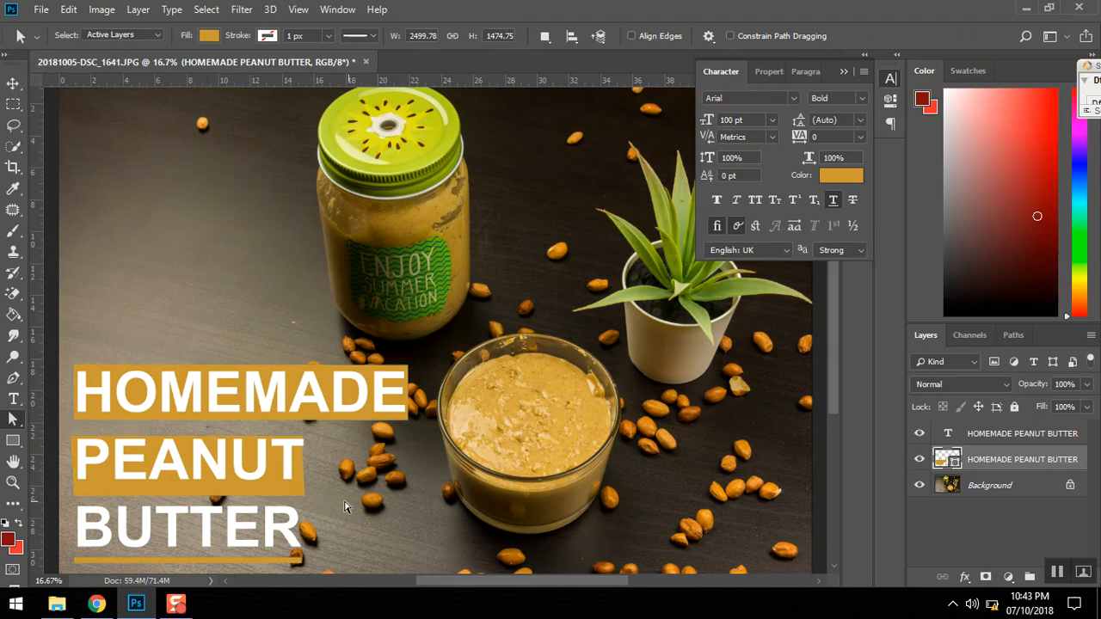
pyautogui.click(204, 497)
pyautogui.moveTo(205, 497); pyautogui.dragTo(202, 489)
# - Stretch the underline below BUTTER upward into a golden bar reaching just above the word
pyautogui.click(321, 568)
pyautogui.moveTo(69, 542); pyautogui.dragTo(325, 568)
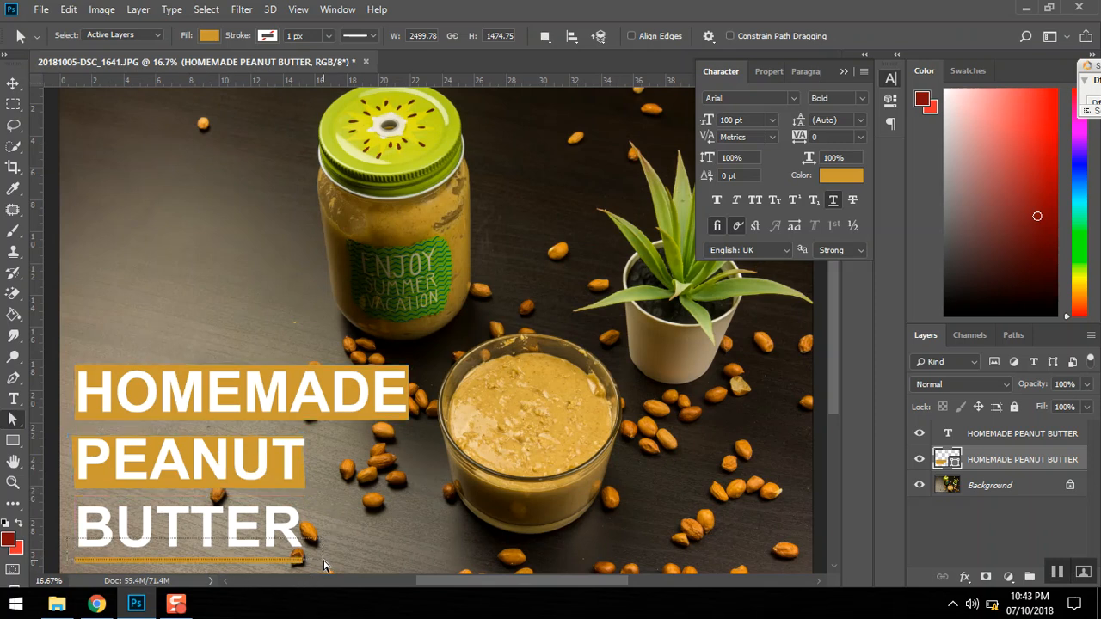
pyautogui.moveTo(207, 560); pyautogui.dragTo(203, 510)
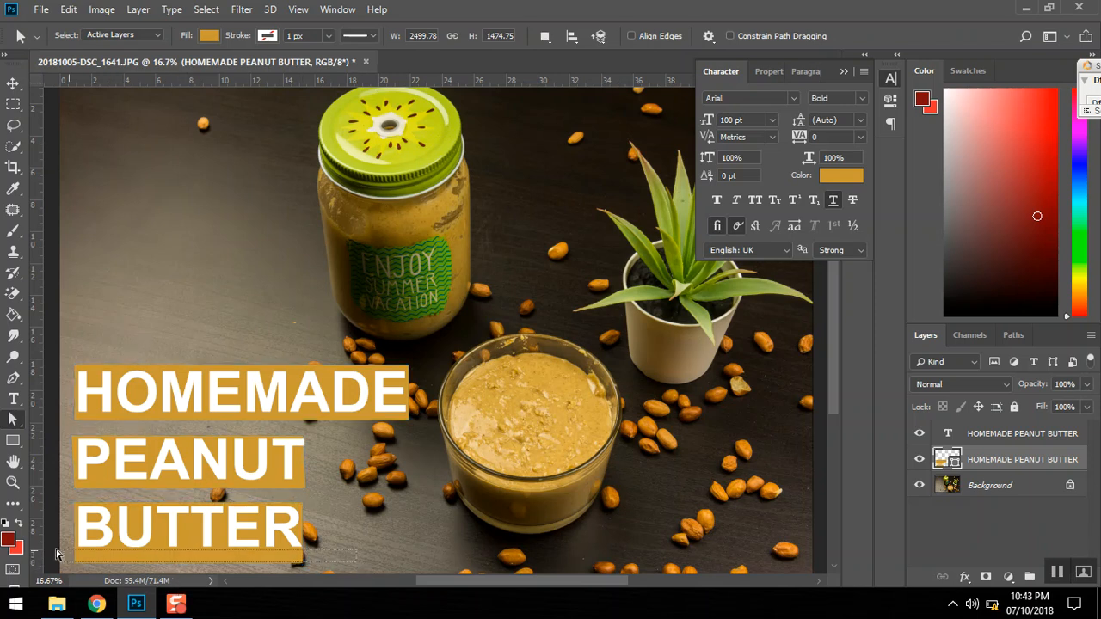
# - Nudge the lower edge of the golden bar behind BUTTER up closer to the letters, deselect it and collapse the Character panel
pyautogui.click(347, 550)
pyautogui.moveTo(330, 563); pyautogui.dragTo(65, 567)
pyautogui.press('Up')
pyautogui.press('Up')
pyautogui.press('Up')
pyautogui.press('Up')
pyautogui.press('Up')
pyautogui.press('Up')
pyautogui.press('Up')
pyautogui.press('Up')
pyautogui.press('Up')
pyautogui.press('Up')
pyautogui.press('Up')
pyautogui.press('Up')
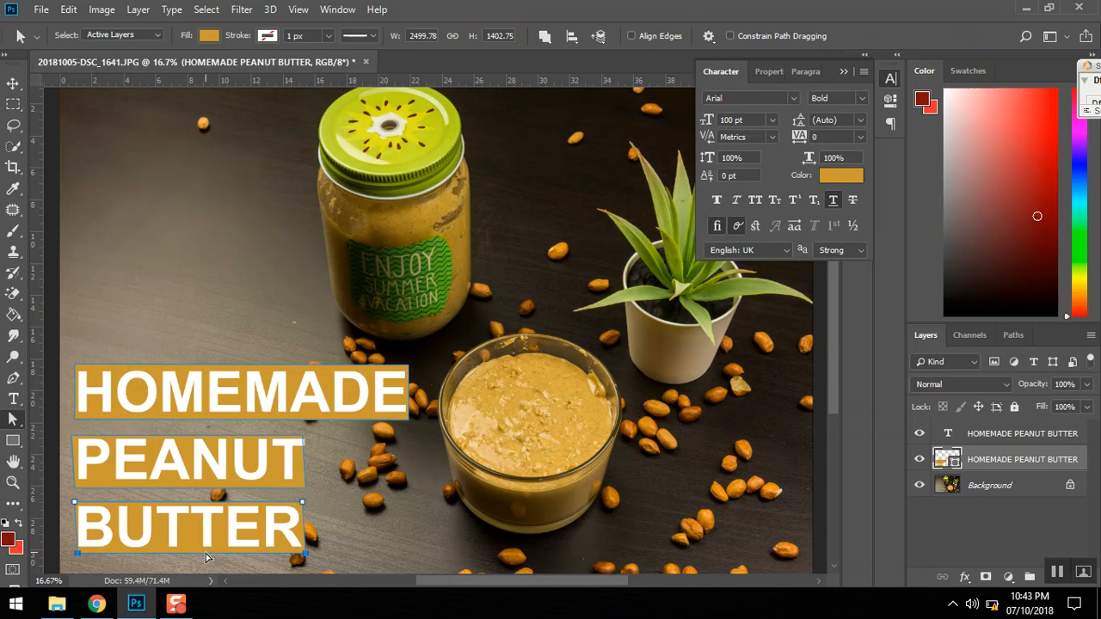
pyautogui.click(355, 559)
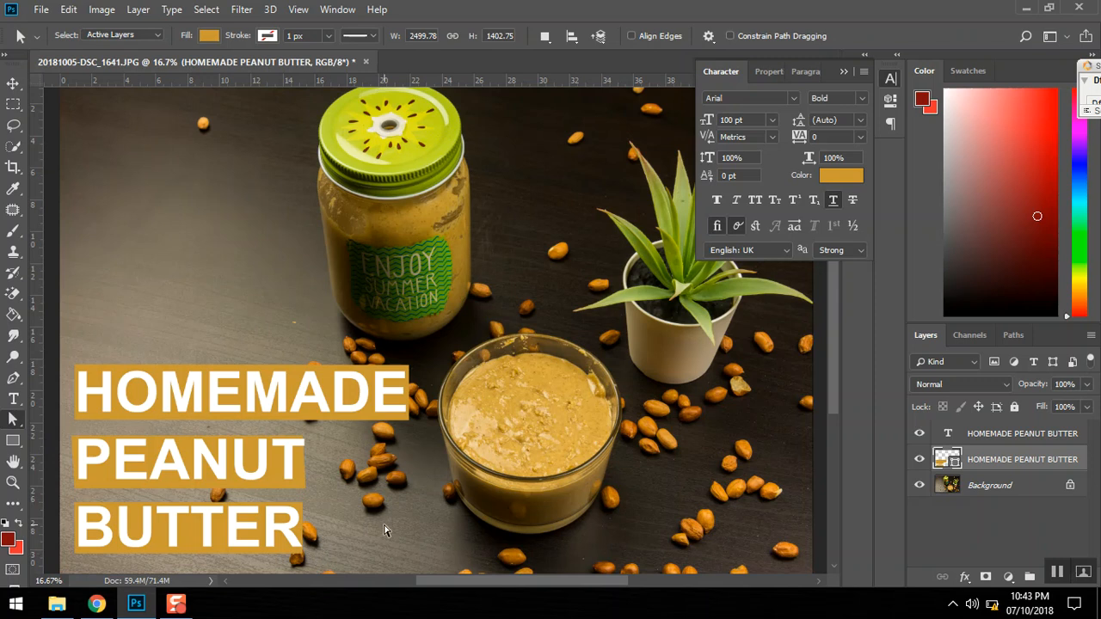
pyautogui.click(843, 74)
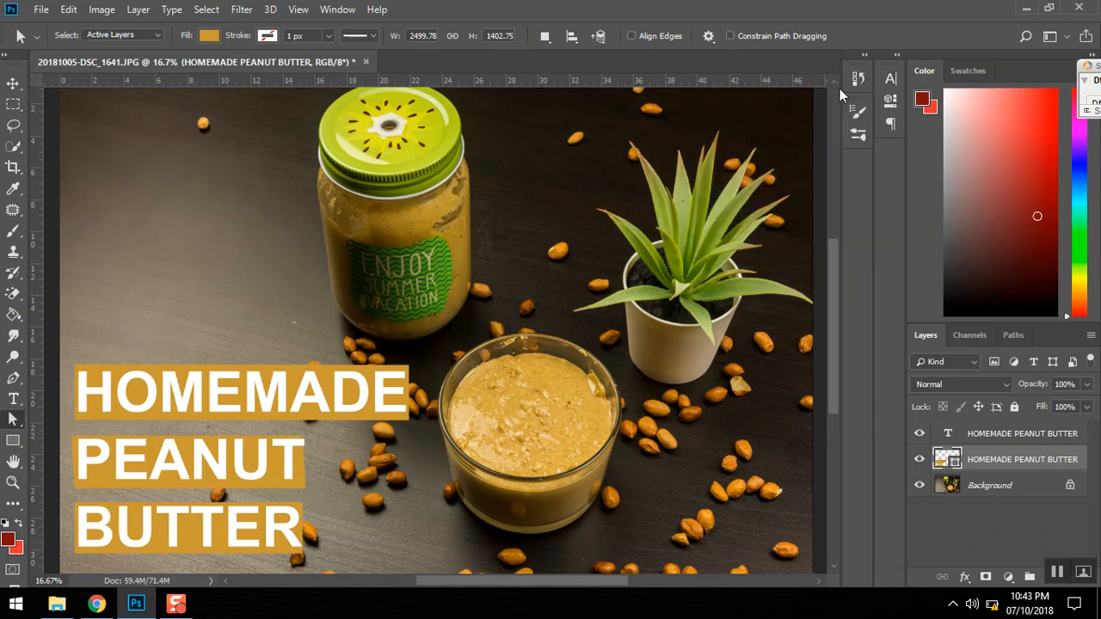